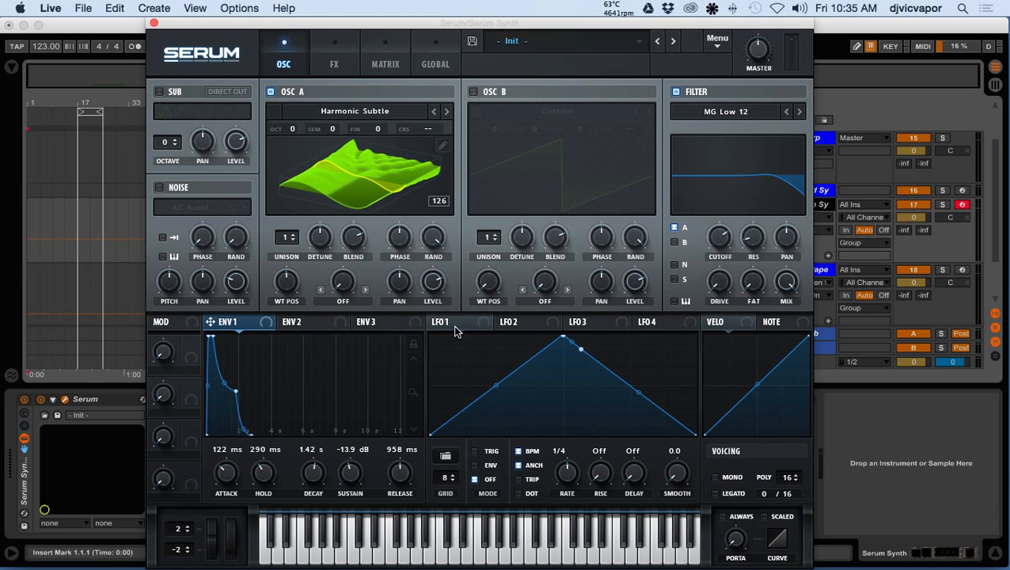
# Look through the settings of LFO 1 to LFO 4 and return to LFO 1
pyautogui.click(461, 324)
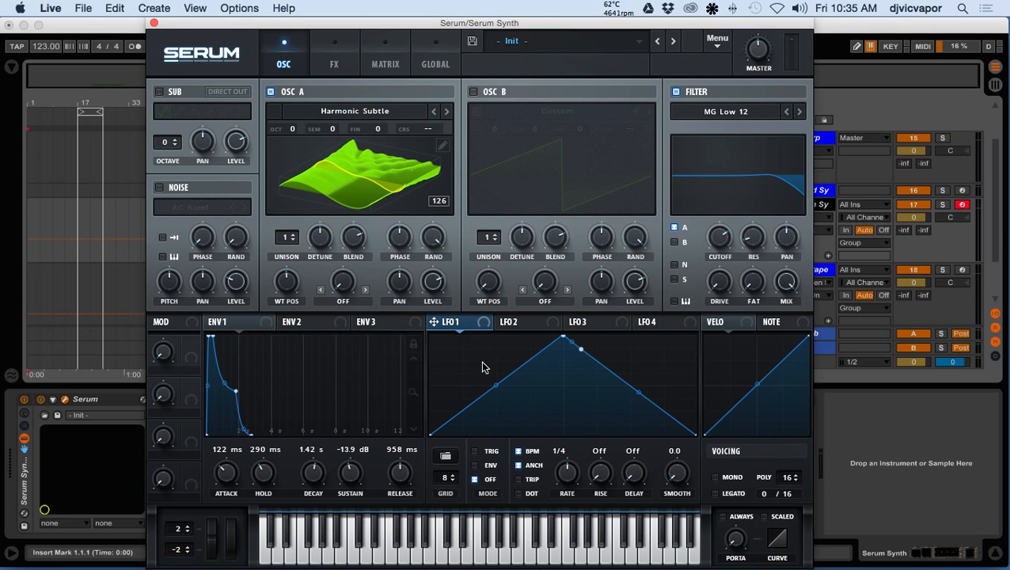
pyautogui.click(509, 325)
pyautogui.click(586, 327)
pyautogui.click(656, 326)
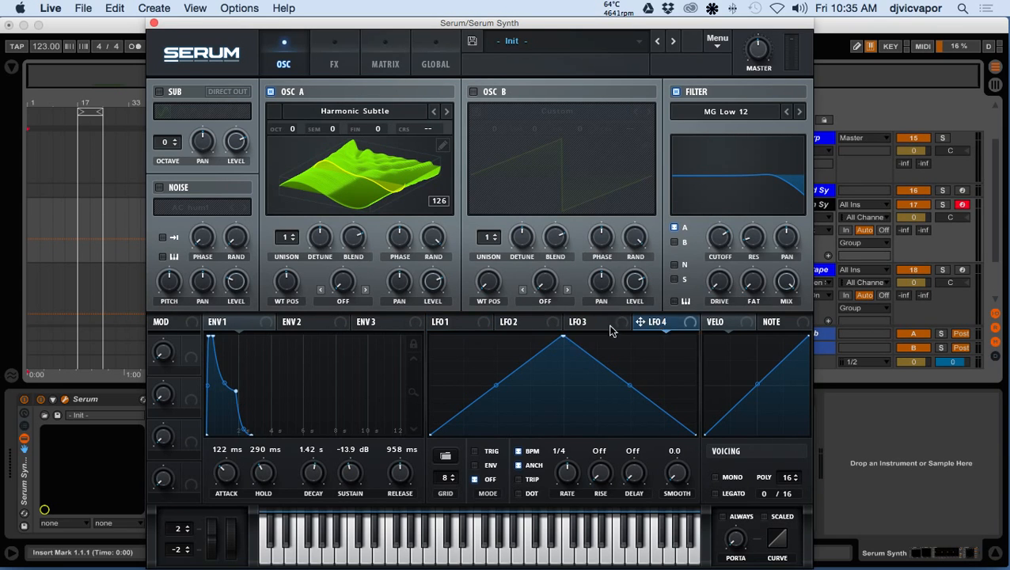
pyautogui.click(448, 324)
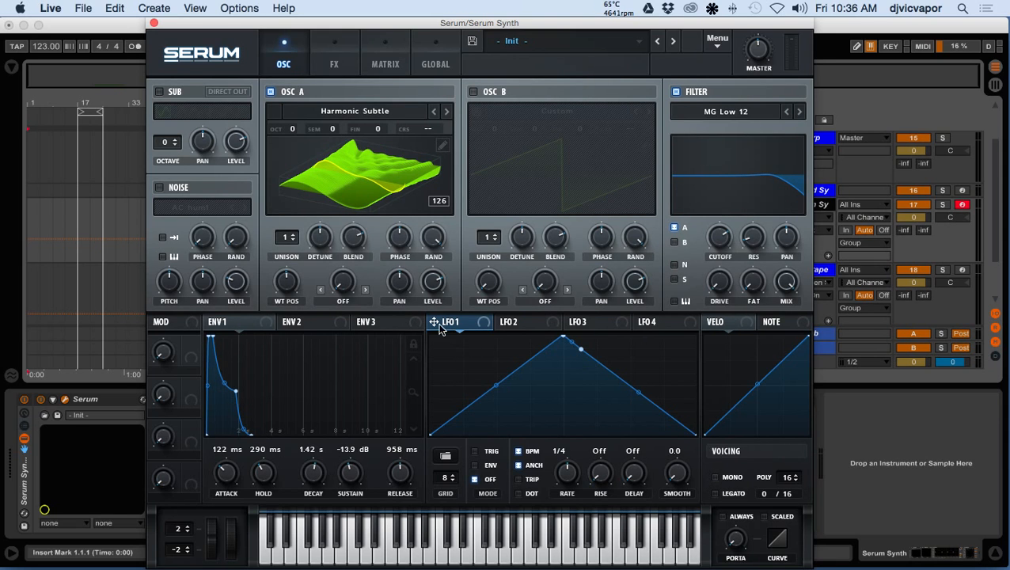
# Assign LFO 1 to modulate the filter cutoff and lower the base cutoff to about its midpoint
pyautogui.moveTo(433, 320); pyautogui.dragTo(721, 241)
pyautogui.moveTo(720, 238)
pyautogui.moveTo(722, 239)
pyautogui.mouseDown()
pyautogui.moveTo(717, 265)
pyautogui.moveTo(712, 237)
pyautogui.moveTo(718, 266)
pyautogui.moveTo(714, 242)
pyautogui.moveTo(732, 244)
pyautogui.mouseUp()
pyautogui.click(724, 239)
pyautogui.moveTo(724, 239); pyautogui.dragTo(716, 253)
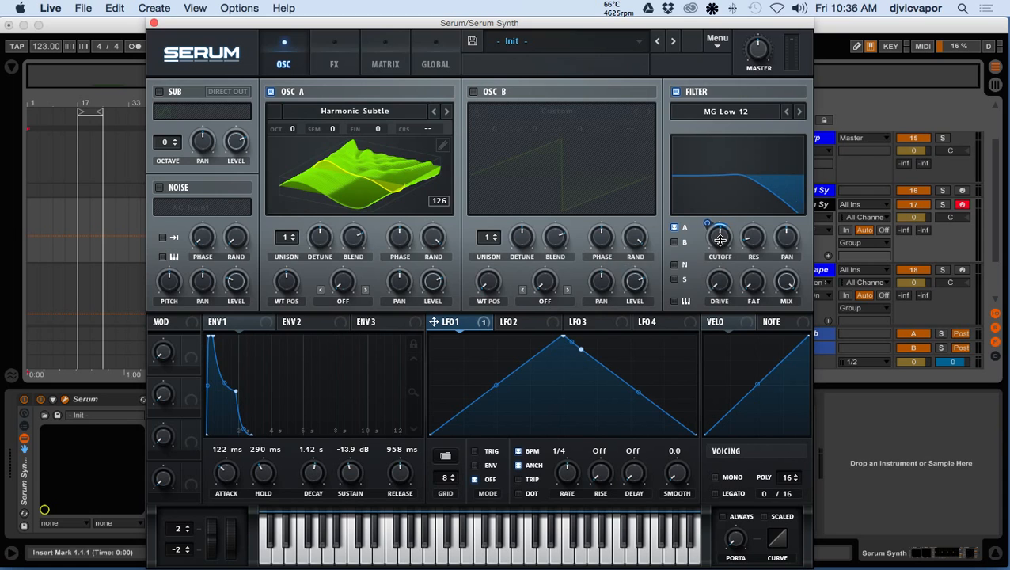
# Widen LFO 1's modulation range on the filter cutoff and play a note to audition the sweep
pyautogui.moveTo(711, 226)
pyautogui.mouseDown()
pyautogui.moveTo(706, 197)
pyautogui.moveTo(710, 226)
pyautogui.mouseUp()
pyautogui.press('s')
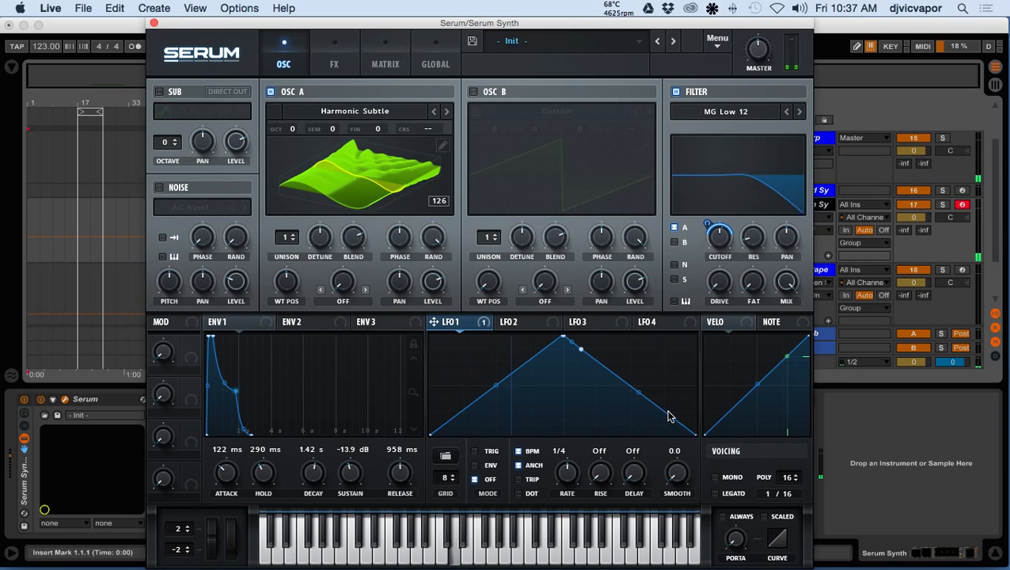
pyautogui.rightClick(720, 236)
pyautogui.click(718, 231)
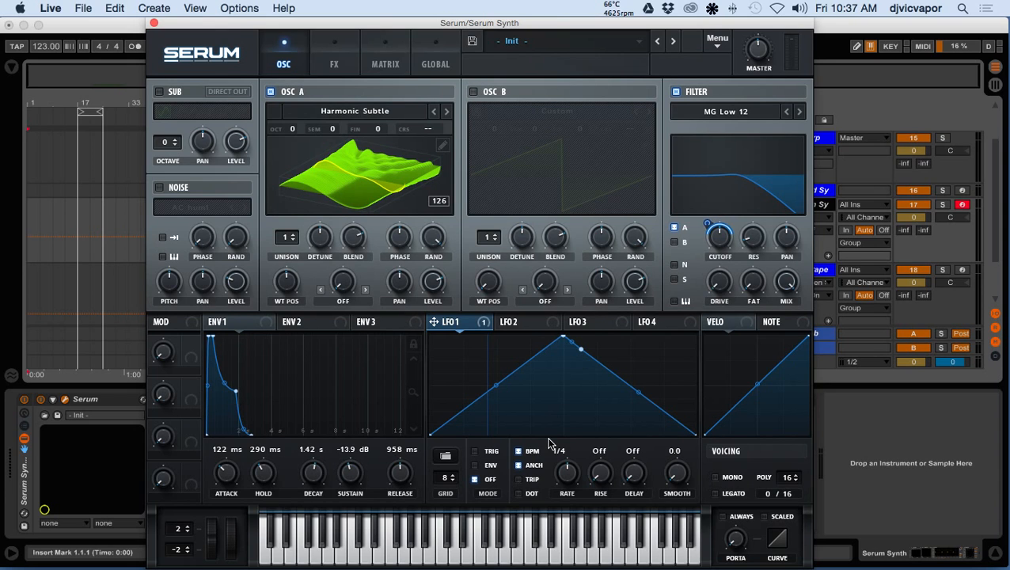
# View the available preset shape categories for LFO 1 without loading one
pyautogui.click(453, 459)
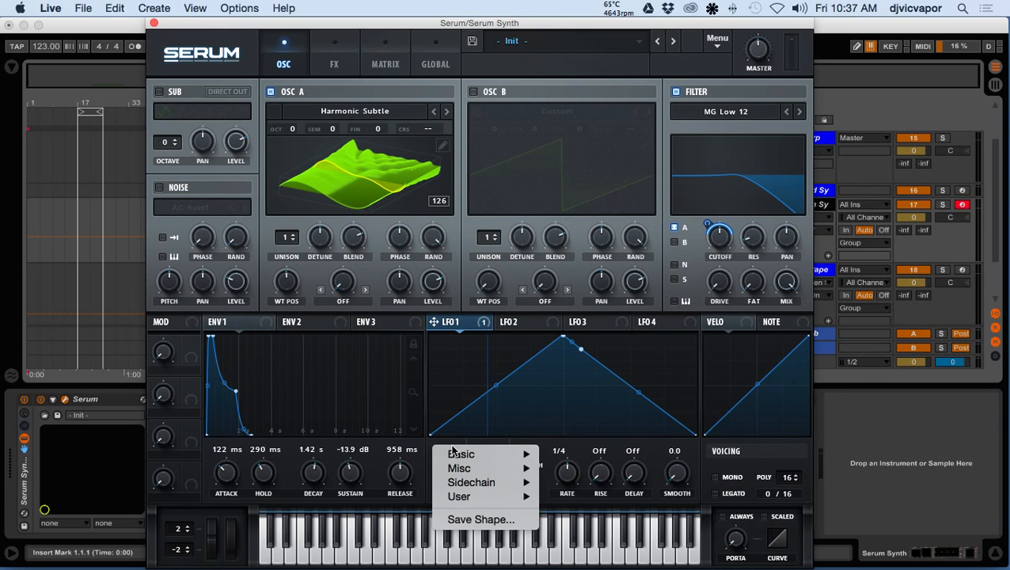
pyautogui.moveTo(453, 487)
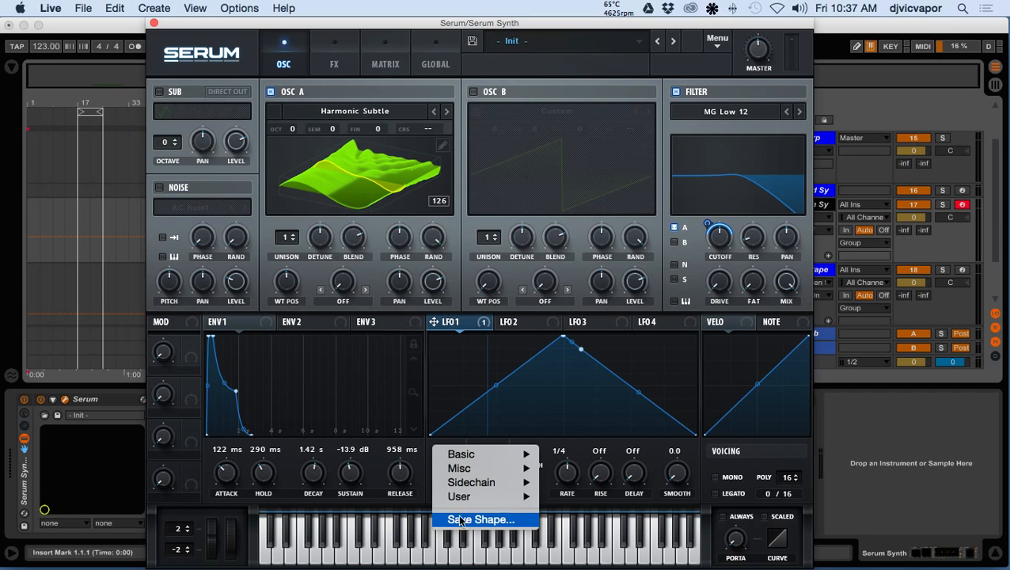
pyautogui.click(476, 325)
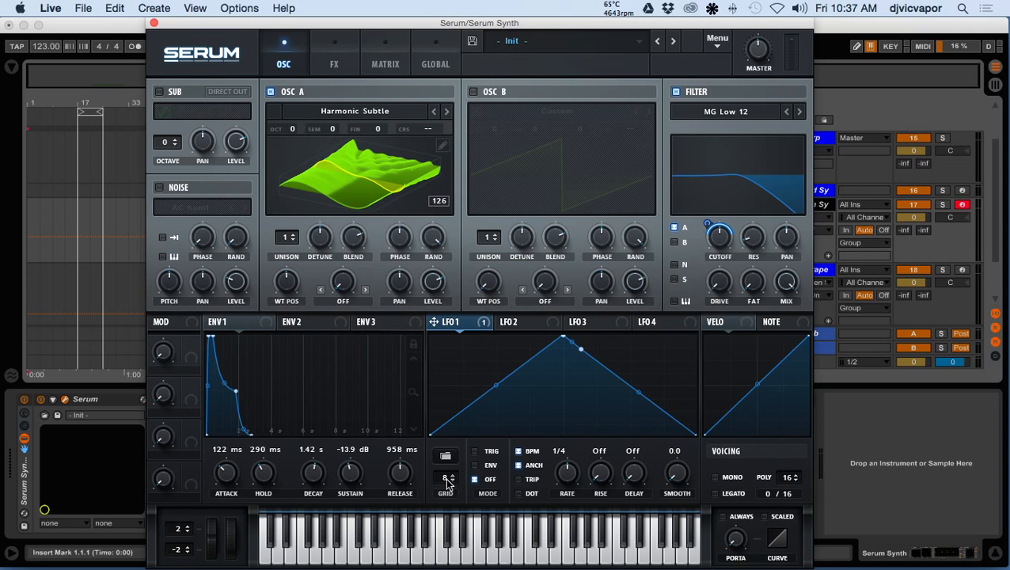
# Add breakpoints to the LFO 1 curve, one on the rising slope and one on the falling slope
pyautogui.moveTo(496, 387); pyautogui.dragTo(482, 368)
pyautogui.doubleClick(473, 392)
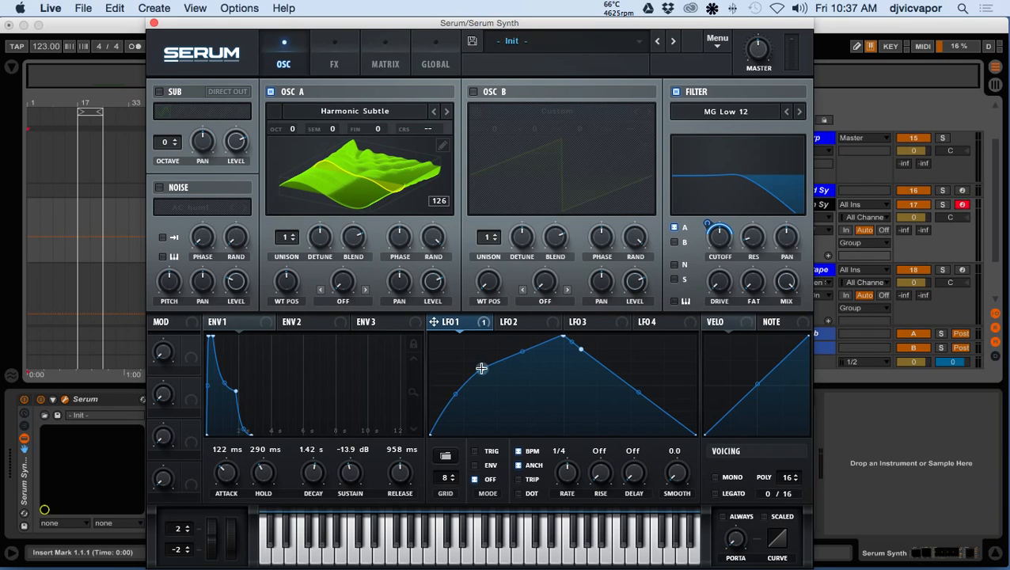
pyautogui.doubleClick(603, 369)
pyautogui.moveTo(603, 369)
pyautogui.mouseDown()
pyautogui.moveTo(597, 401)
pyautogui.moveTo(596, 372)
pyautogui.mouseUp()
# Draw grid-width steps of varying heights across both halves of the LFO 1 shape and play notes to audition it
pyautogui.moveTo(499, 358); pyautogui.dragTo(467, 415)
pyautogui.moveTo(657, 413); pyautogui.dragTo(676, 362)
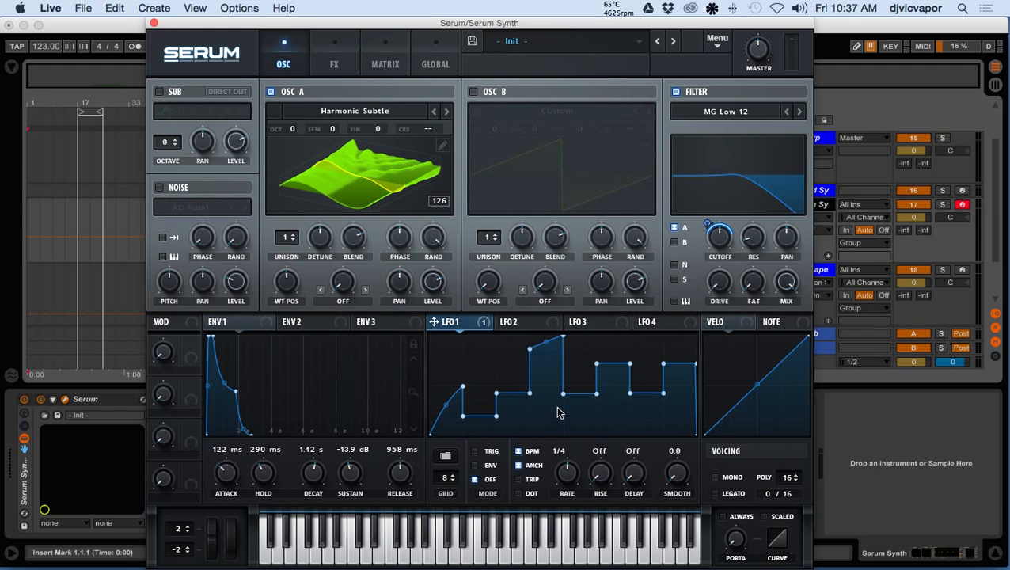
pyautogui.press('s')
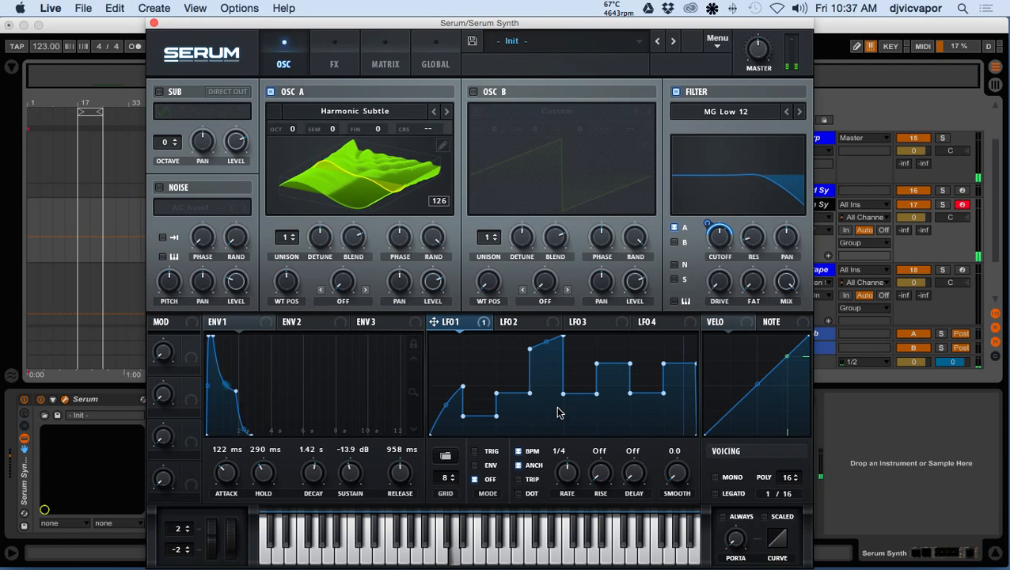
pyautogui.press('s')
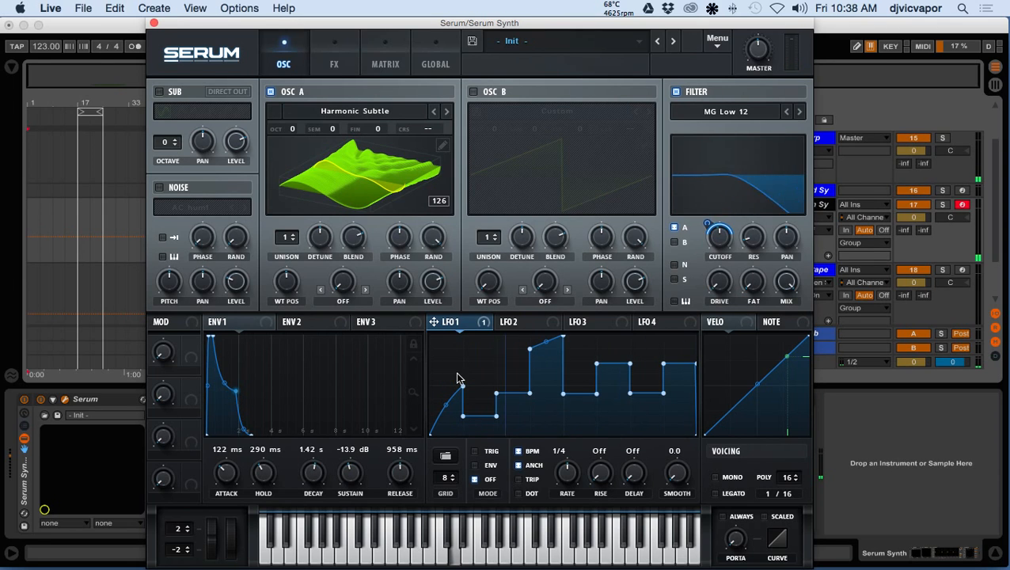
# Audition LFO 1's TRIG, OFF and ENV modes with repeated notes, and keep it in TRIG mode
pyautogui.click(475, 453)
pyautogui.click(475, 479)
pyautogui.press('s')
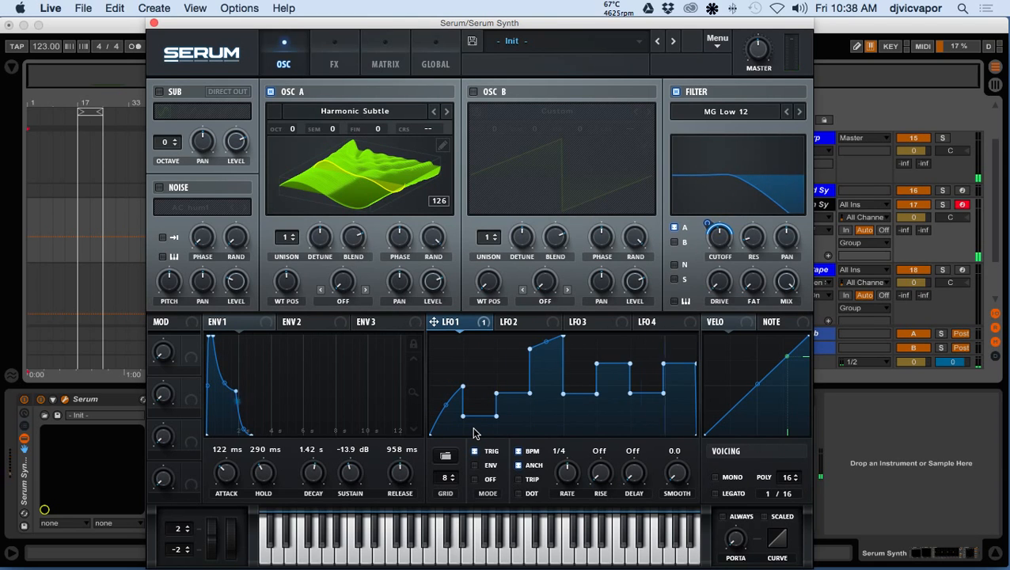
pyautogui.press('s')
pyautogui.press('s')
pyautogui.press('s')
pyautogui.press('s')
pyautogui.click(476, 464)
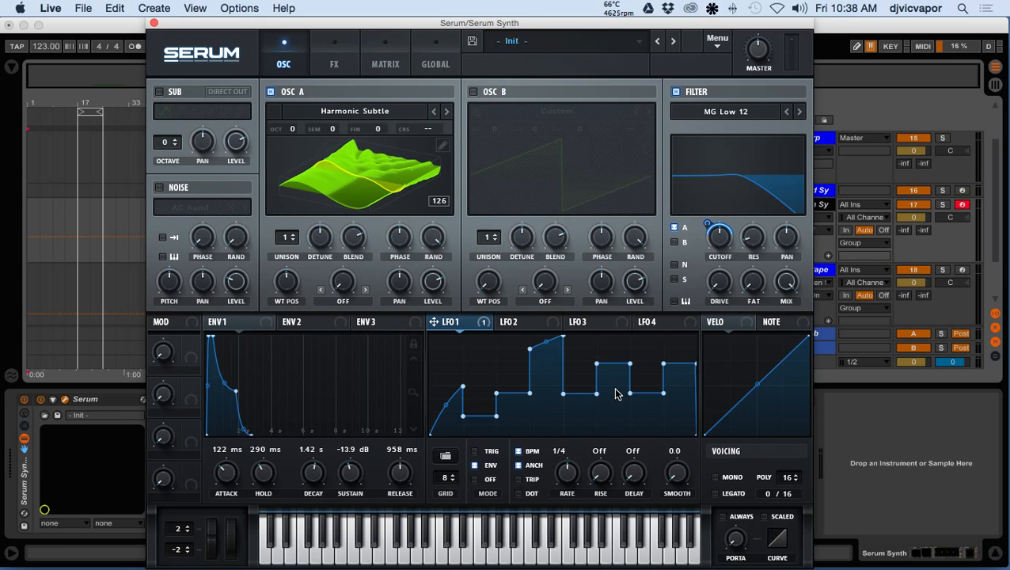
pyautogui.press('a')
# Switch LFO 1's BPM sync off and back on, and set its rate to 2 bar
pyautogui.click(521, 453)
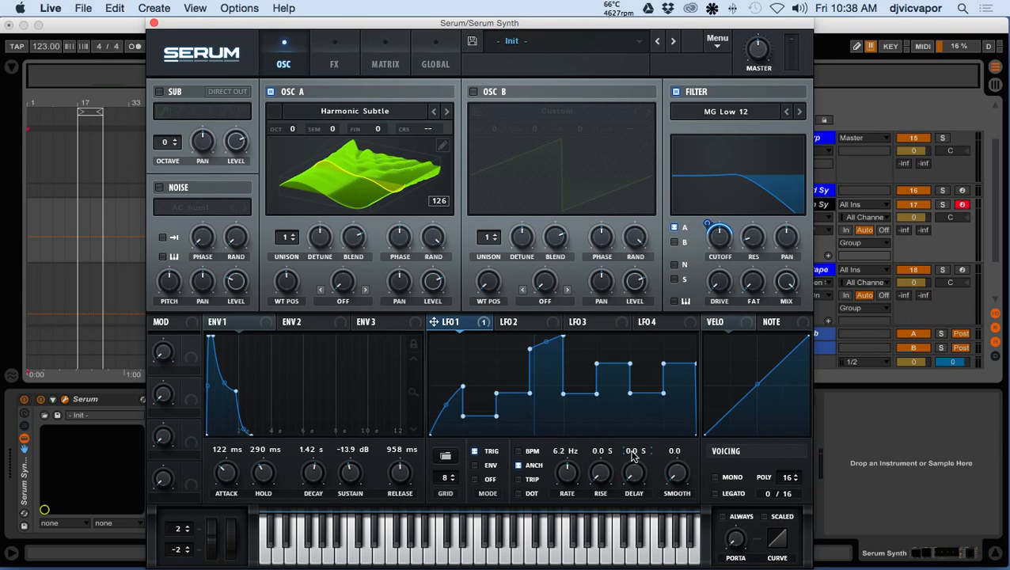
pyautogui.click(519, 452)
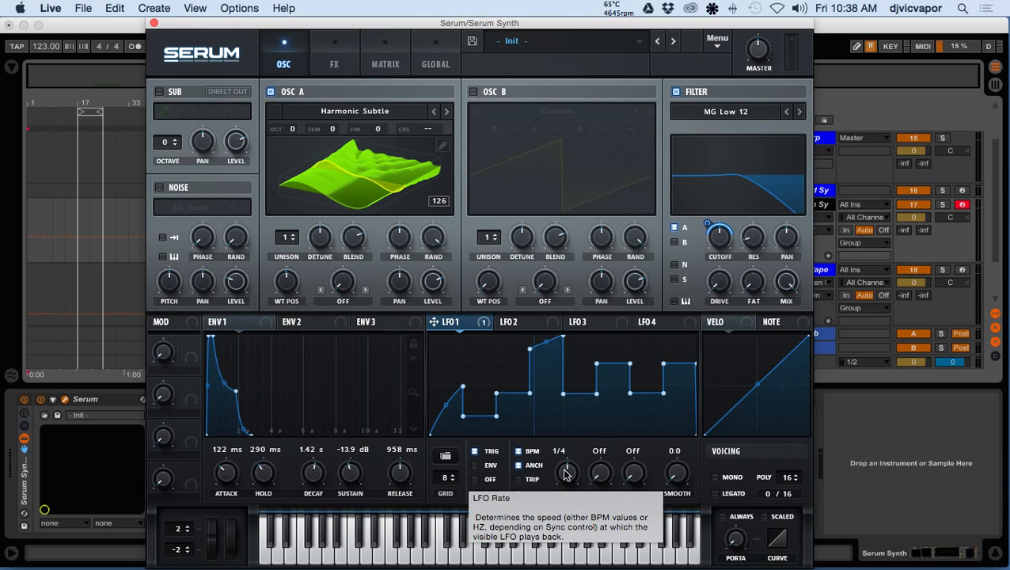
pyautogui.moveTo(566, 474); pyautogui.dragTo(560, 505)
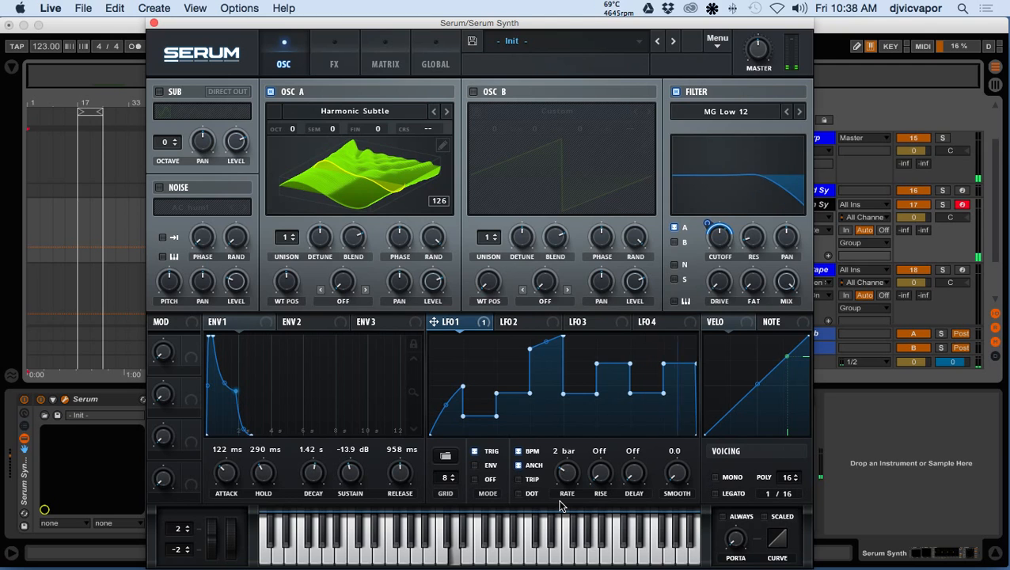
pyautogui.moveTo(560, 505)
pyautogui.mouseDown()
pyautogui.moveTo(578, 420)
pyautogui.moveTo(557, 501)
pyautogui.mouseUp()
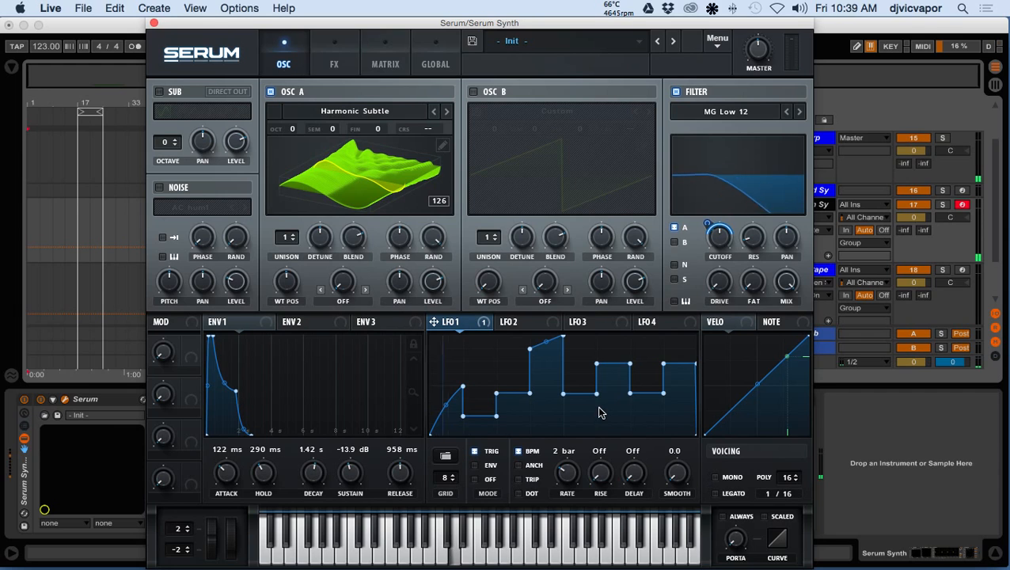
# With the arrangement playing from bar 17, set LFO 1's rate to bar and enable ANCH
pyautogui.click(85, 121)
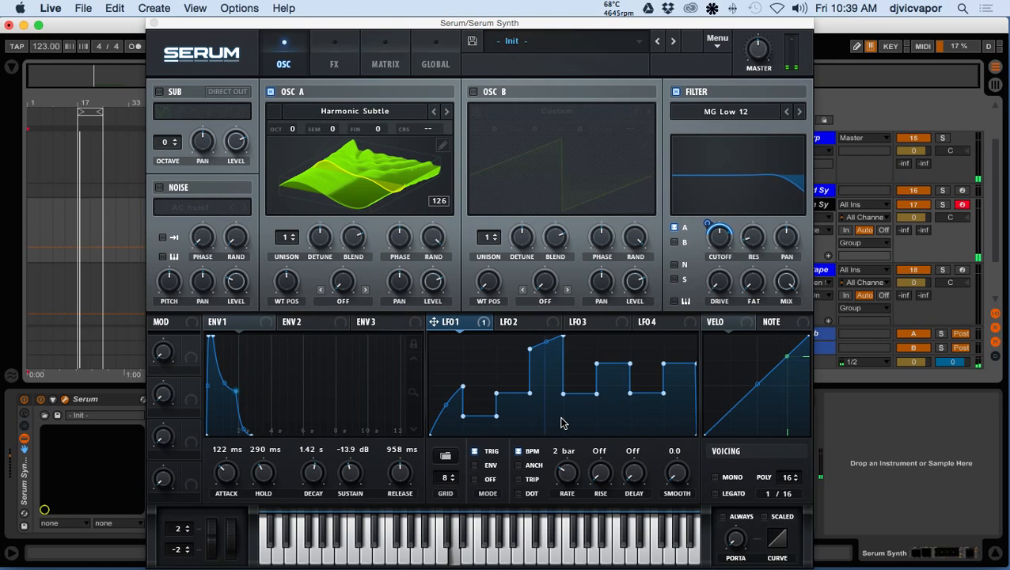
pyautogui.moveTo(569, 478); pyautogui.dragTo(571, 444)
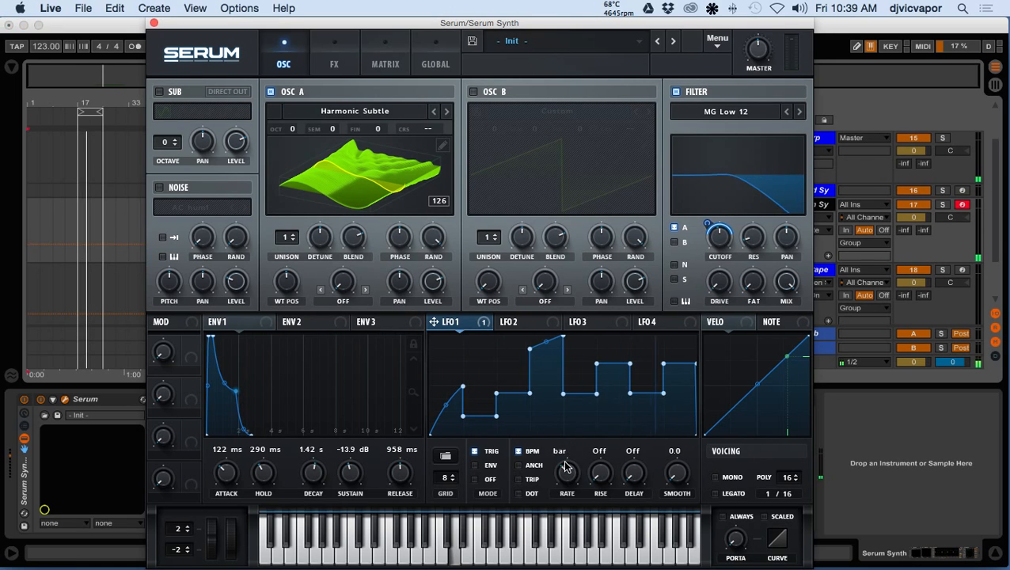
pyautogui.click(519, 467)
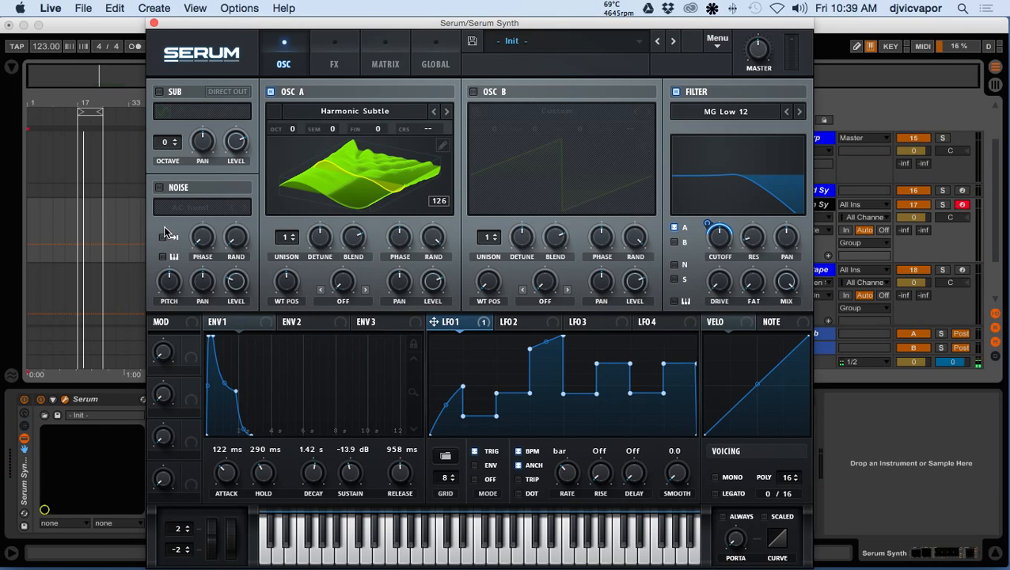
pyautogui.click(106, 212)
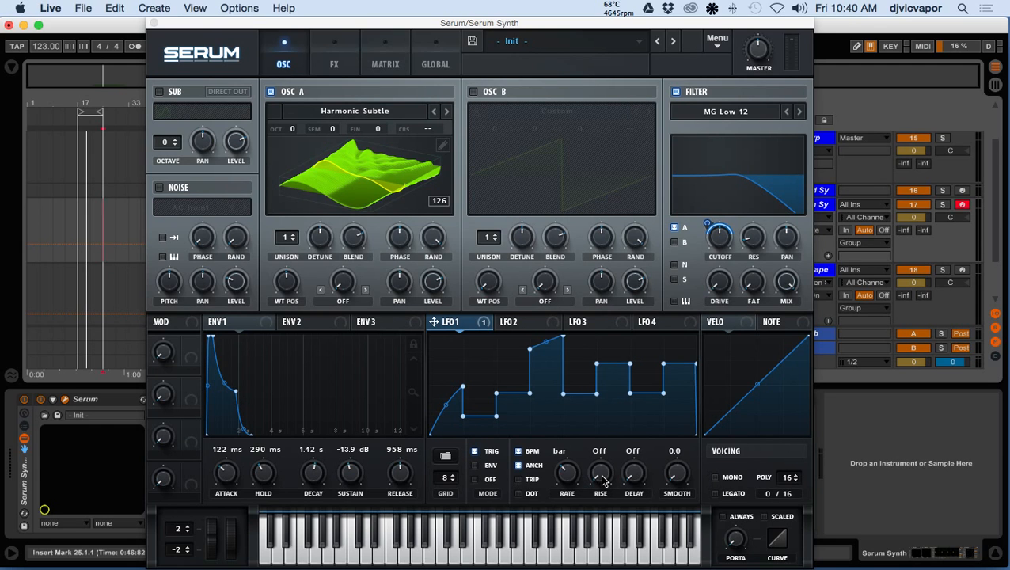
# Try LFO 1's rise at 1/4 and its delay at 1/4 and bar, and return both to Off
pyautogui.moveTo(602, 481); pyautogui.dragTo(613, 401)
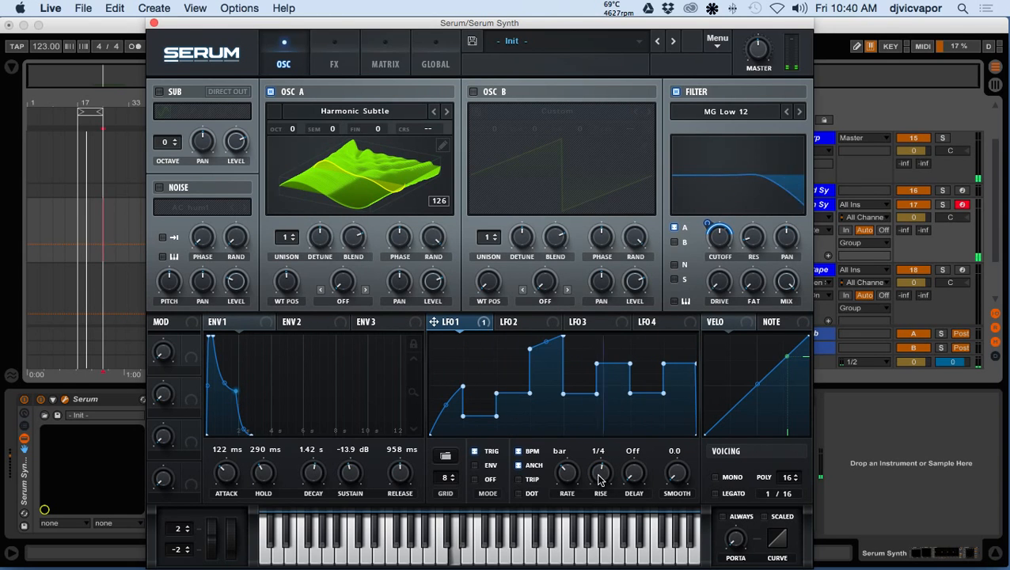
pyautogui.moveTo(599, 477); pyautogui.dragTo(606, 552)
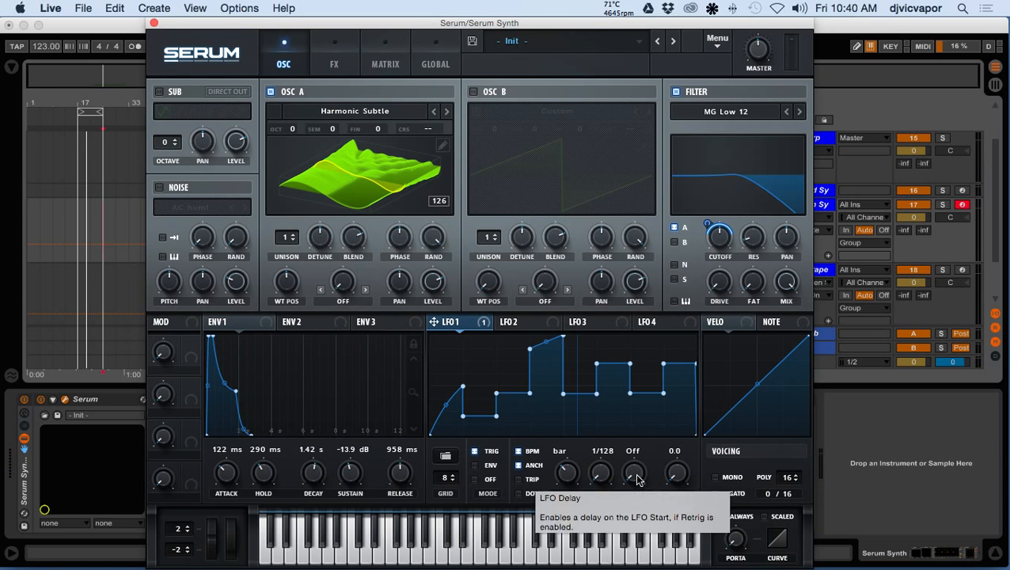
pyautogui.moveTo(638, 481); pyautogui.dragTo(647, 396)
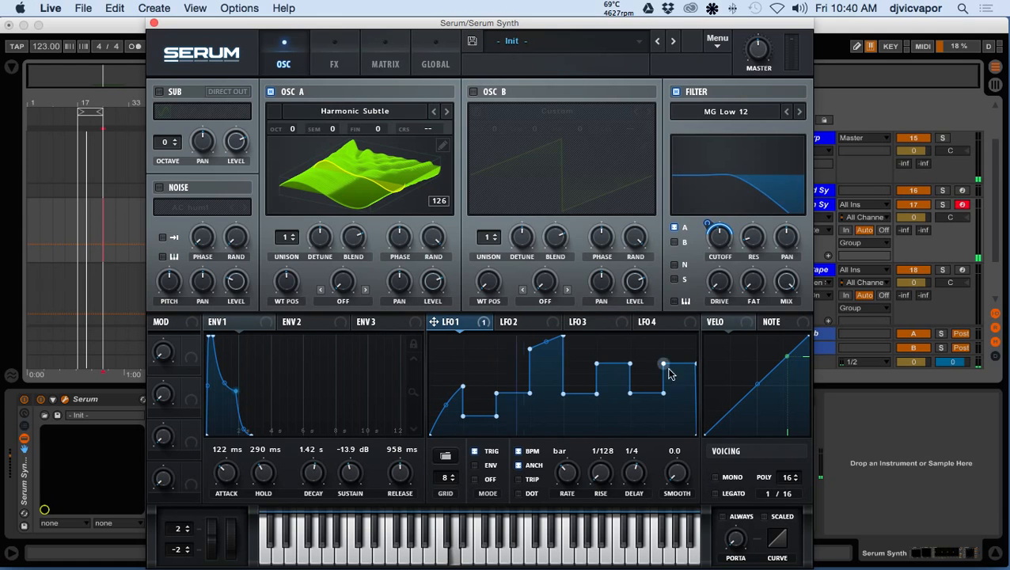
pyautogui.scroll(2, 636, 459)
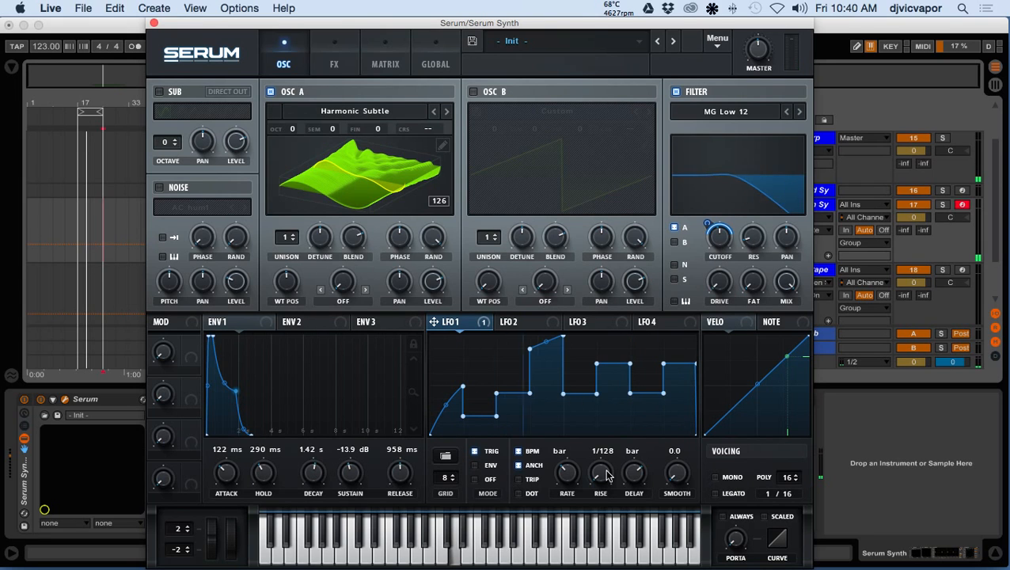
pyautogui.scroll(-2, 603, 479)
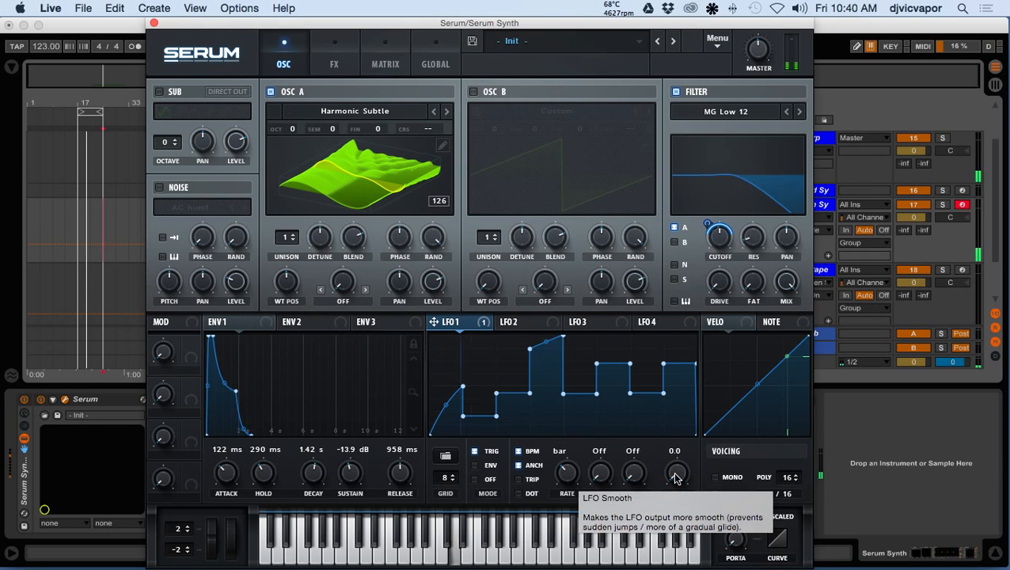
# Try LFO 1's smoothing at 61.0 and 83.0, and return it to 0.0
pyautogui.moveTo(677, 476); pyautogui.dragTo(667, 365)
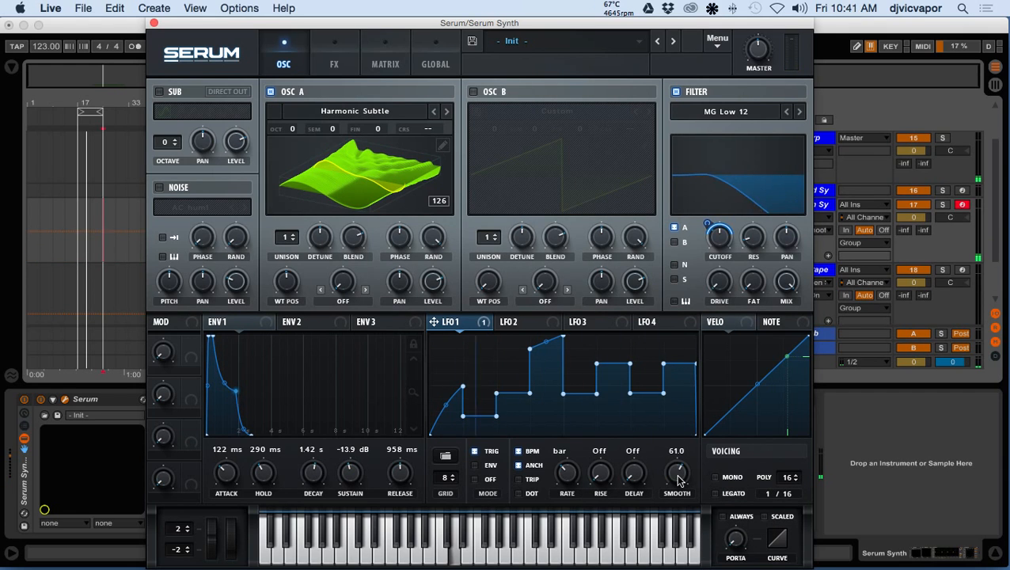
pyautogui.scroll(3, 679, 480)
pyautogui.scroll(2, 679, 477)
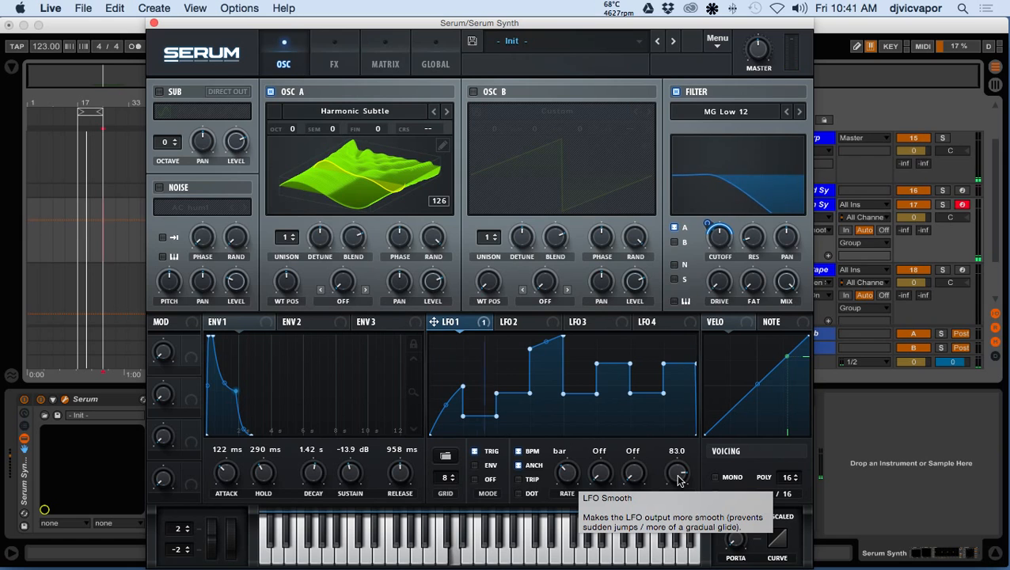
pyautogui.scroll(-12, 680, 481)
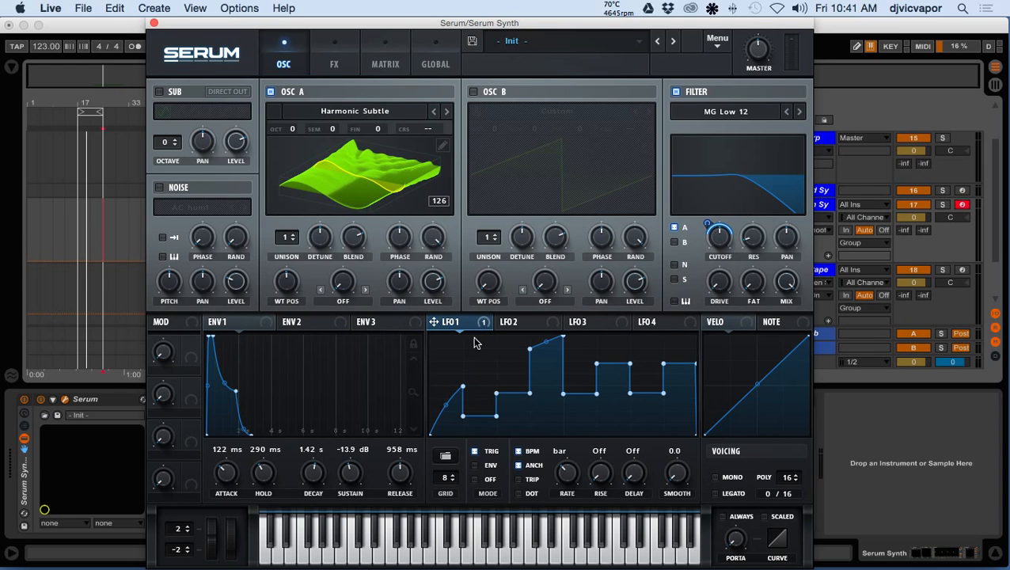
# Check the settings of LFO 2, LFO 3 and LFO 4, and go back to LFO 1
pyautogui.click(517, 325)
pyautogui.click(579, 323)
pyautogui.click(660, 324)
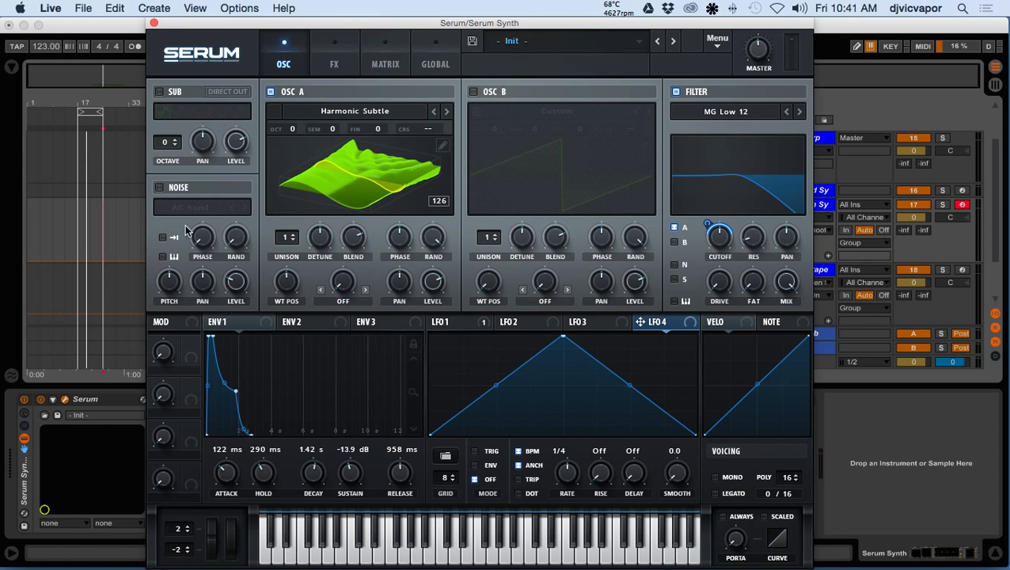
pyautogui.click(444, 323)
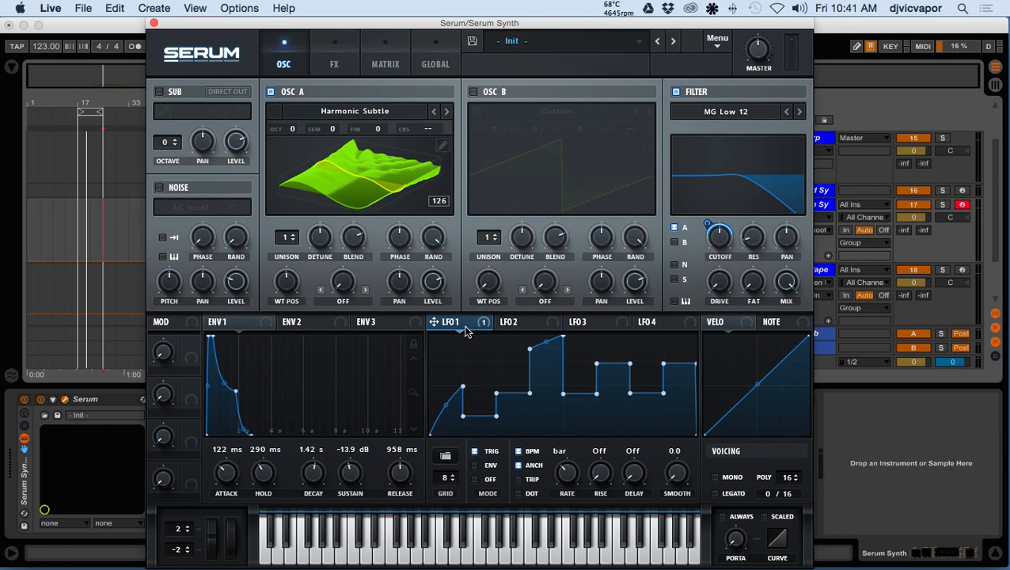
# Remove all modulators from the filter cutoff
pyautogui.rightClick(719, 236)
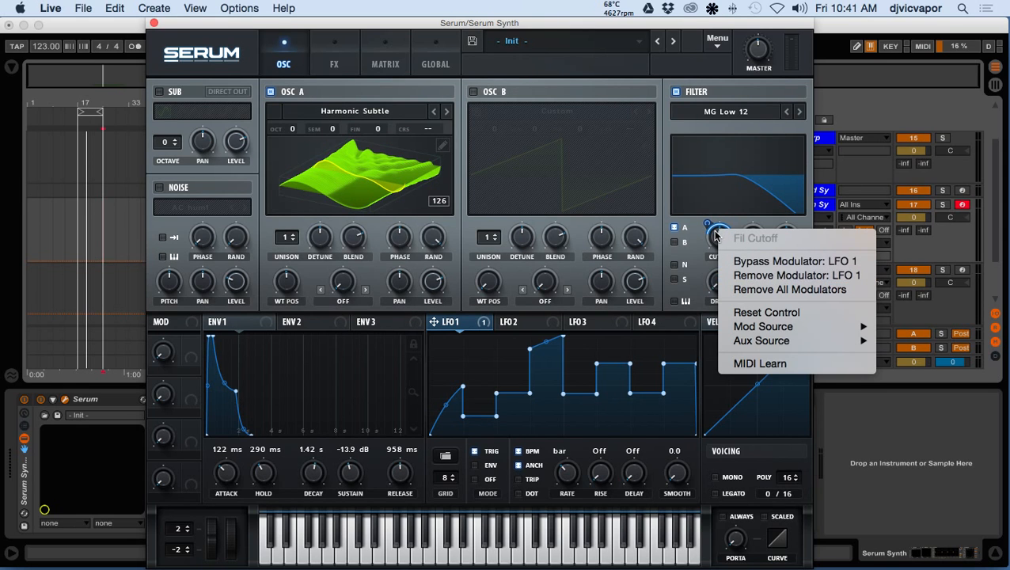
pyautogui.click(716, 235)
pyautogui.rightClick(715, 234)
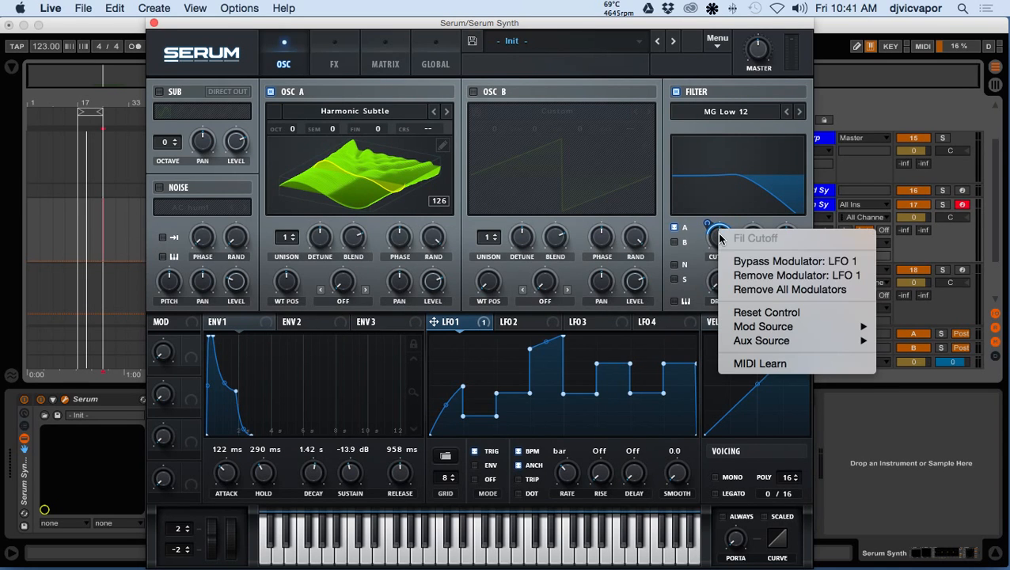
pyautogui.click(736, 289)
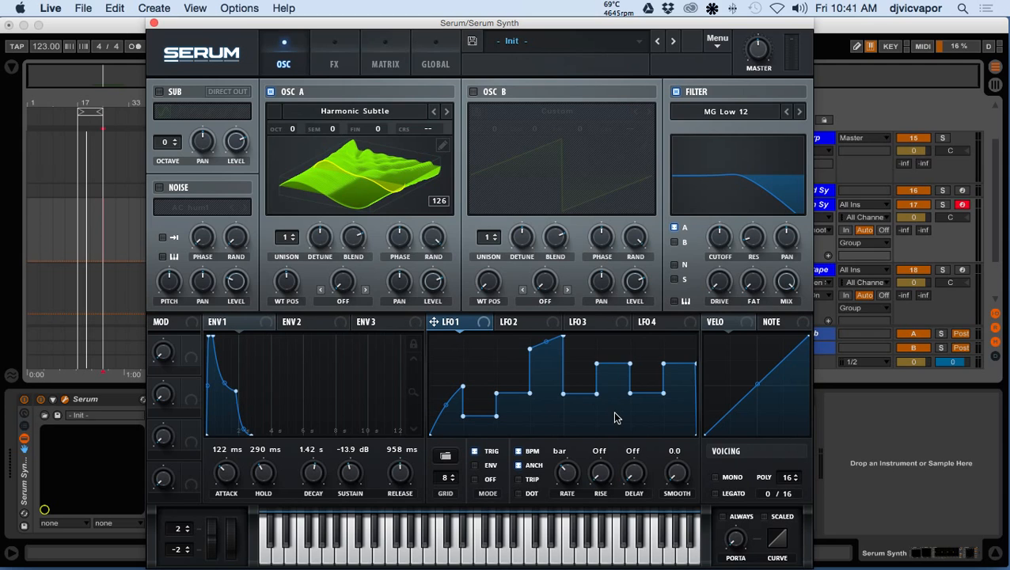